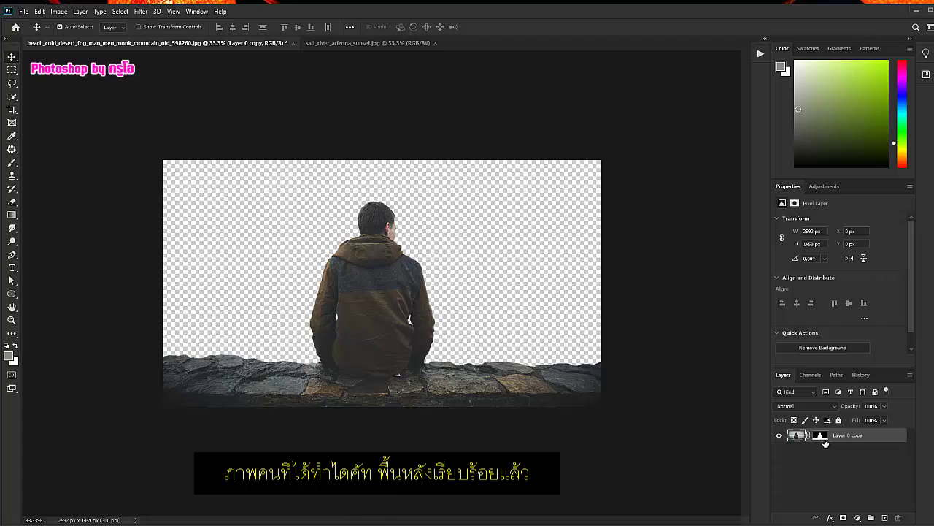
Step: Copy the salt_river_arizona_sunset.jpg image into the document with the cut-out seated man as a new layer
click(347, 46)
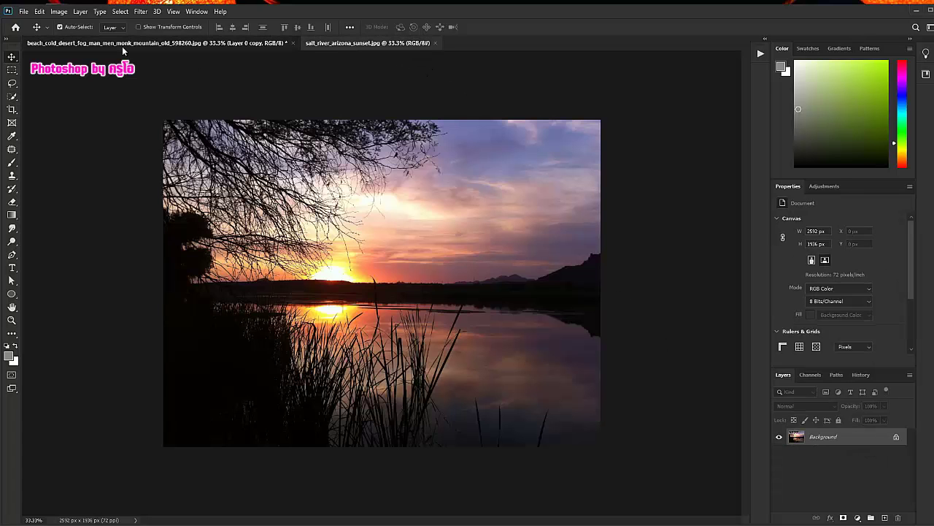
click(123, 47)
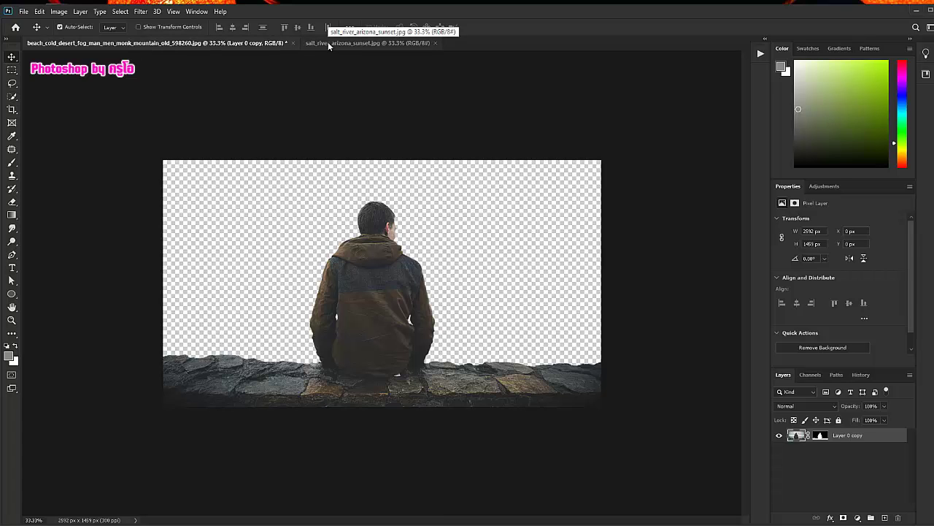
click(362, 47)
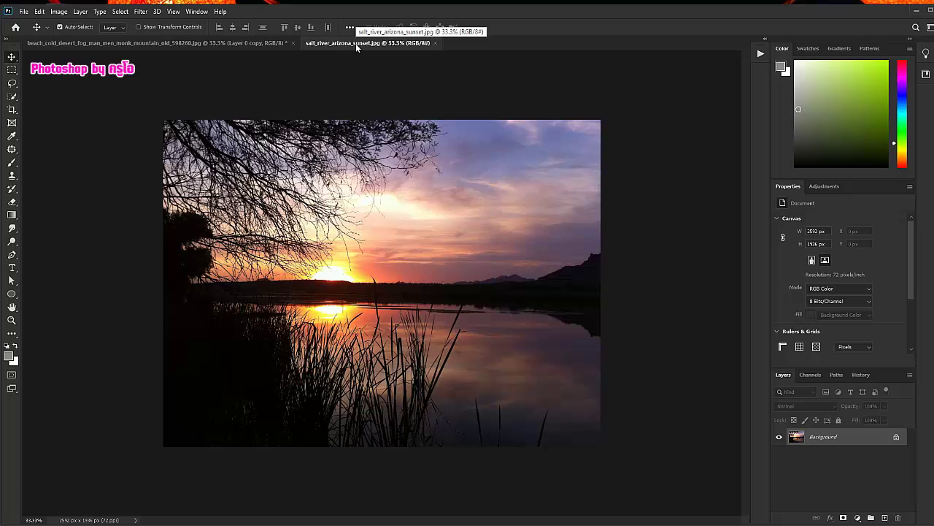
drag(356, 44, 454, 97)
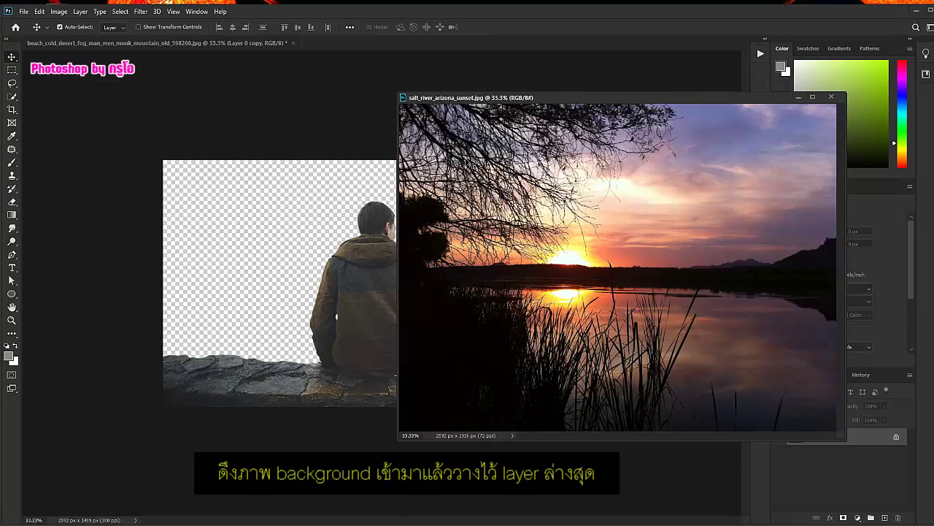
drag(471, 138, 311, 187)
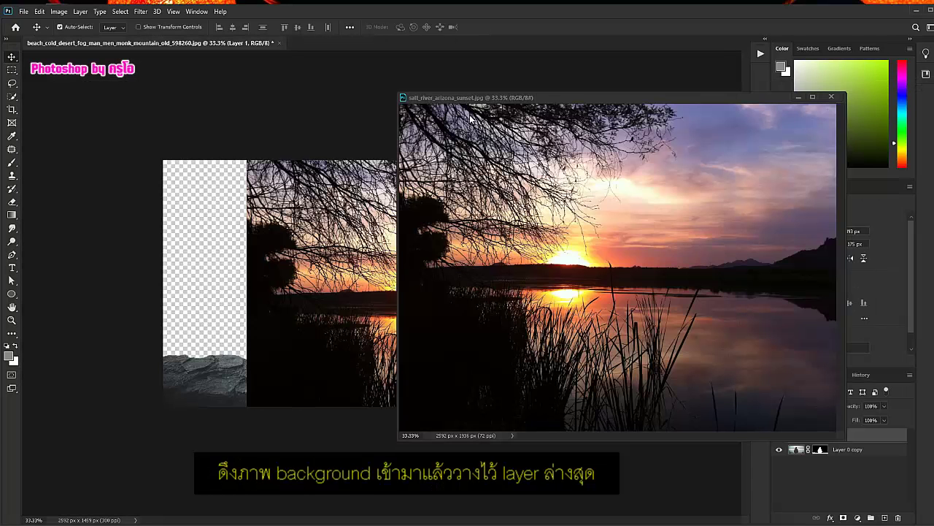
drag(458, 95, 434, 48)
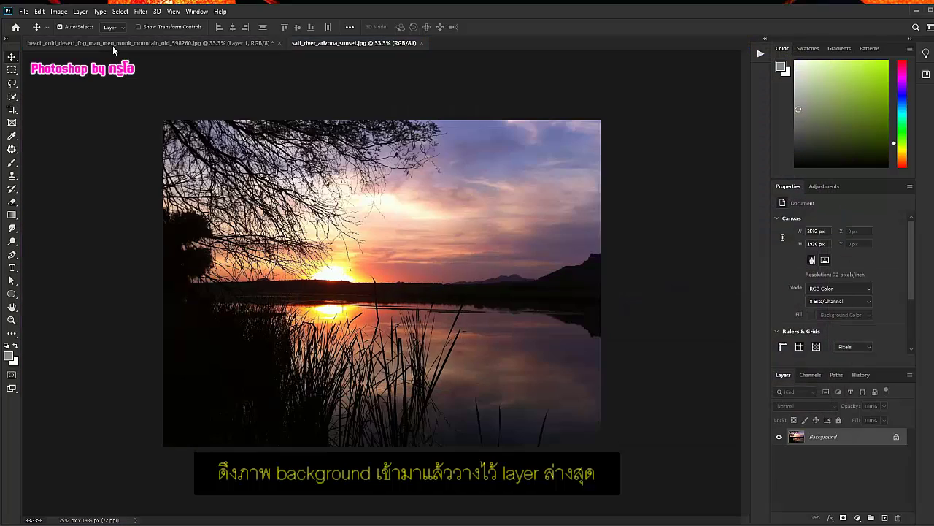
Step: Place the sunset layer beneath the seated man's layer and shift it to cover the whole canvas width
click(114, 47)
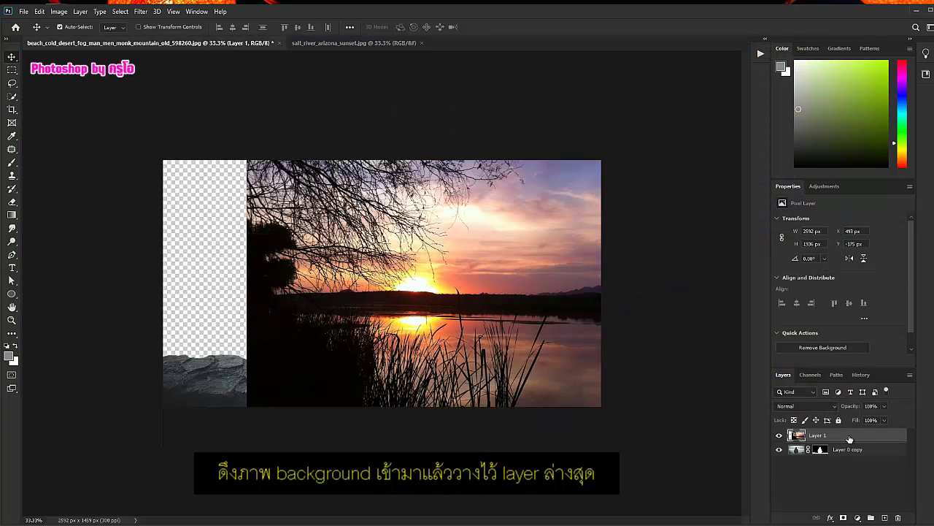
drag(849, 438, 848, 458)
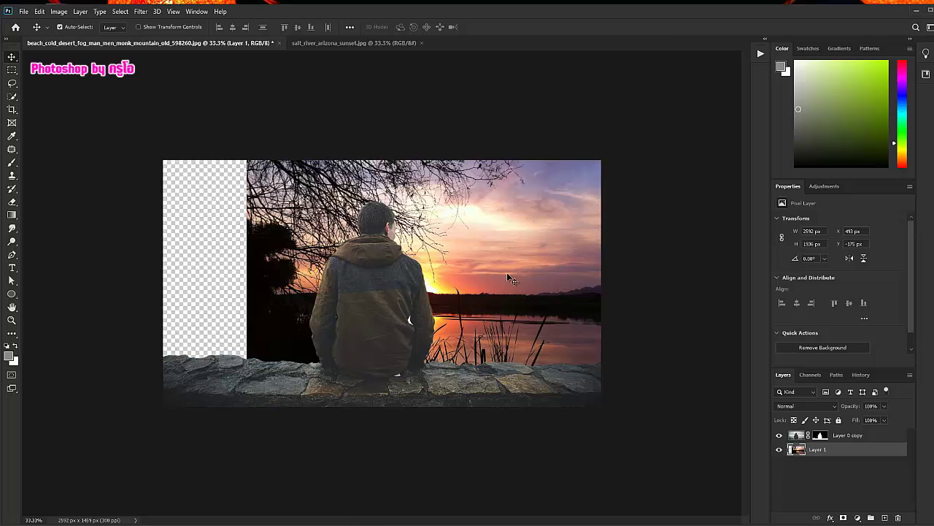
drag(508, 278, 422, 266)
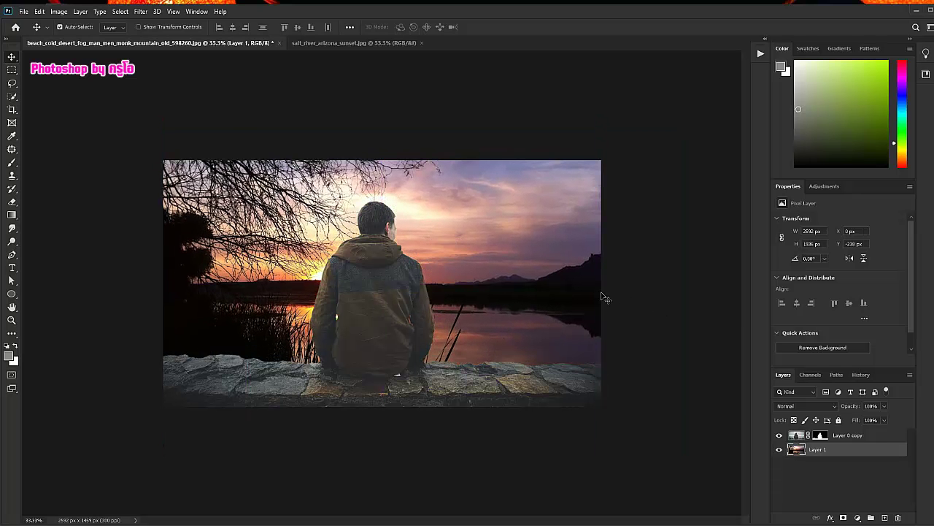
Step: Enlarge the sunset layer proportionally to about 107% and move it up so the sun sits beside the man's head
key(ctrl+t)
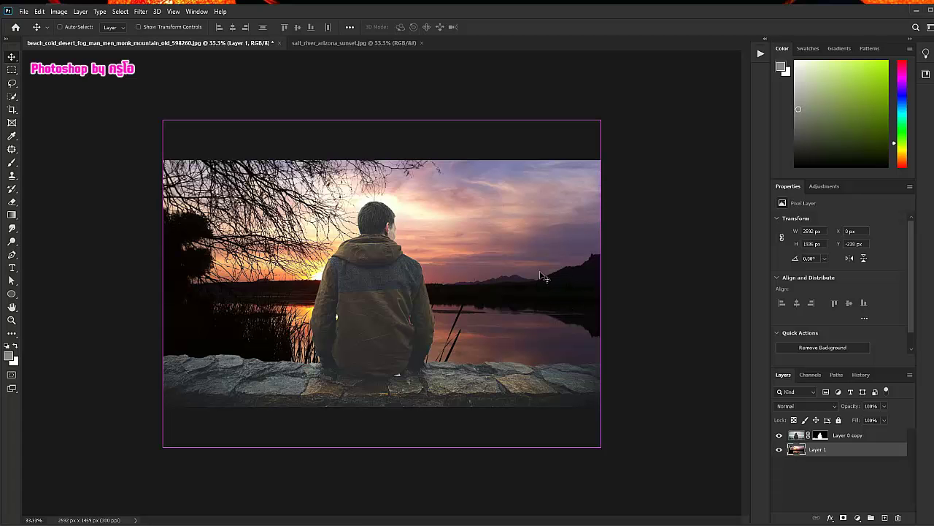
drag(600, 120, 631, 96)
drag(566, 184, 537, 151)
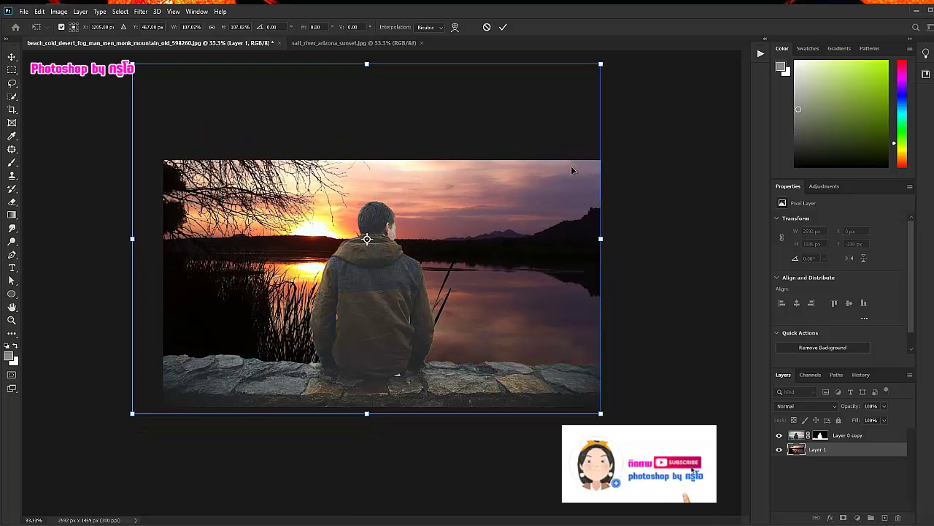
click(503, 28)
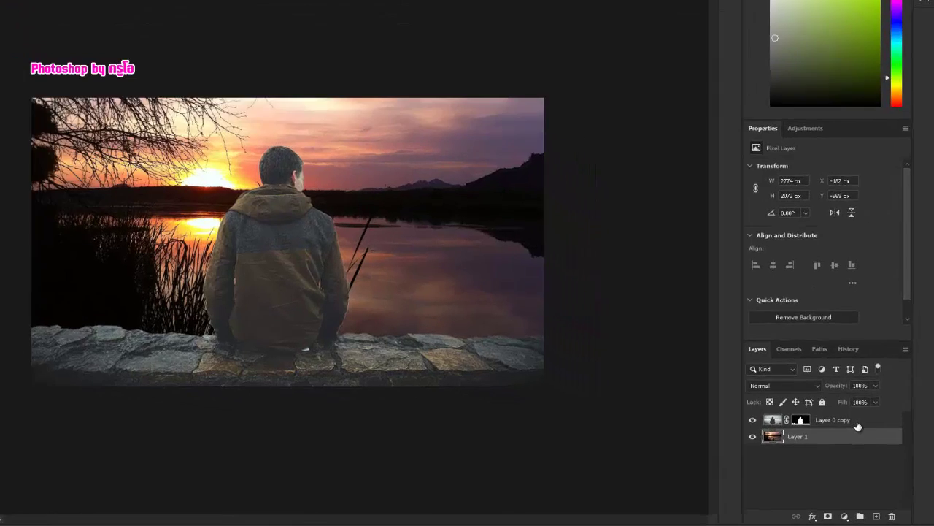
Step: Add a Curves adjustment layer above the seated man's layer and clip it to that layer
click(868, 438)
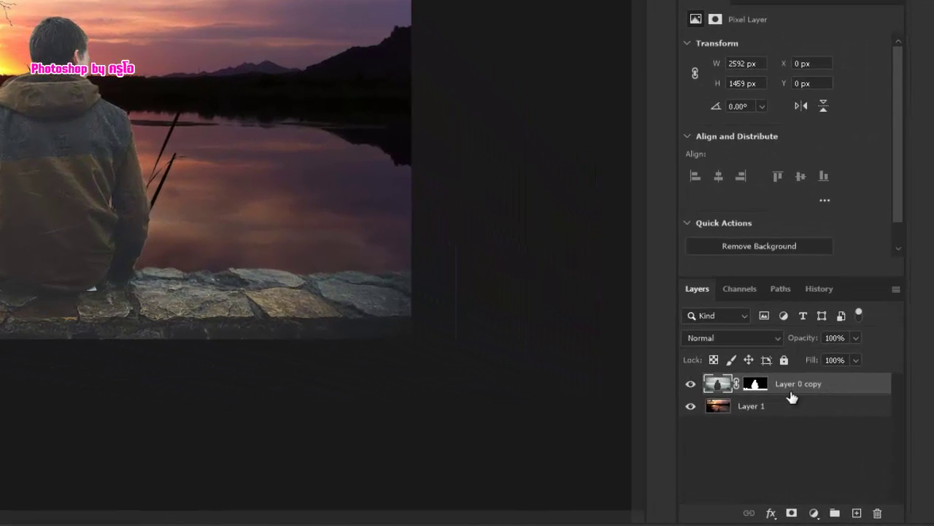
click(814, 513)
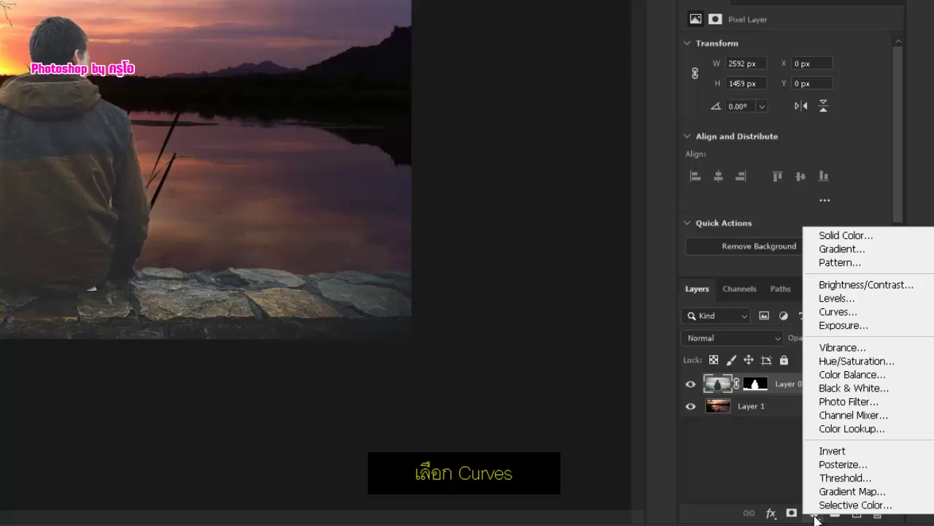
click(836, 311)
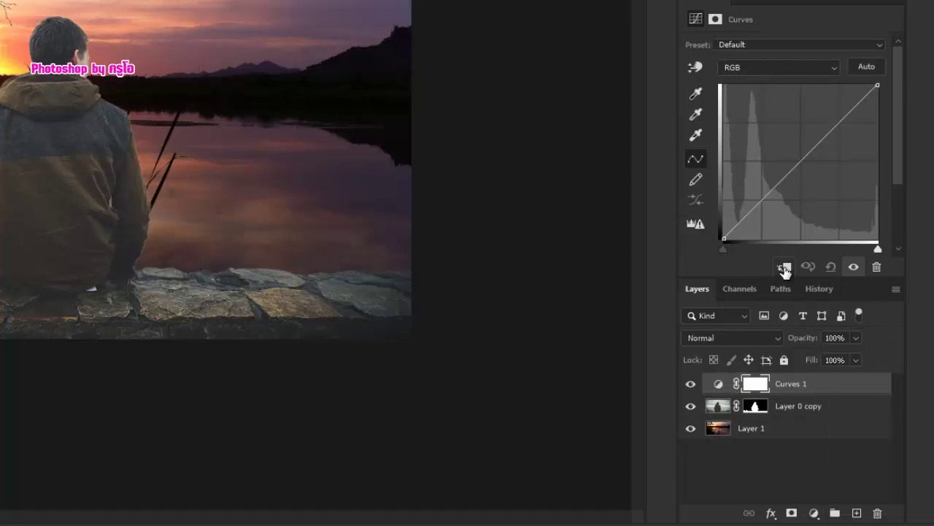
click(784, 268)
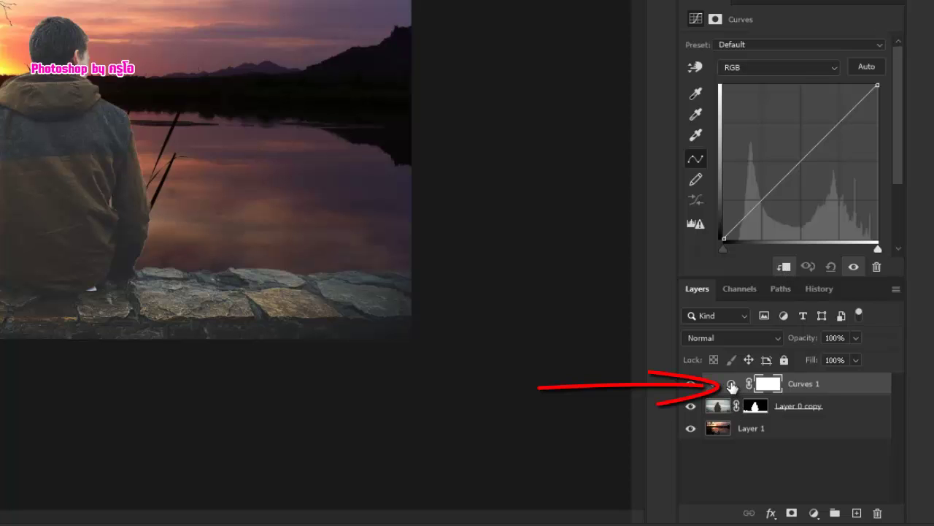
Step: Set the Curves layer's auto color correction algorithm to Find Dark & Light Colors
click(732, 385)
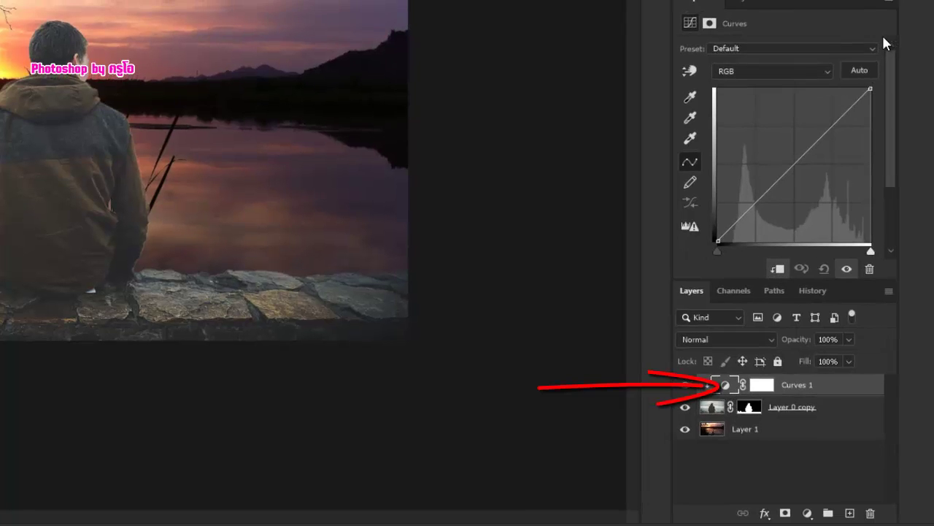
click(865, 12)
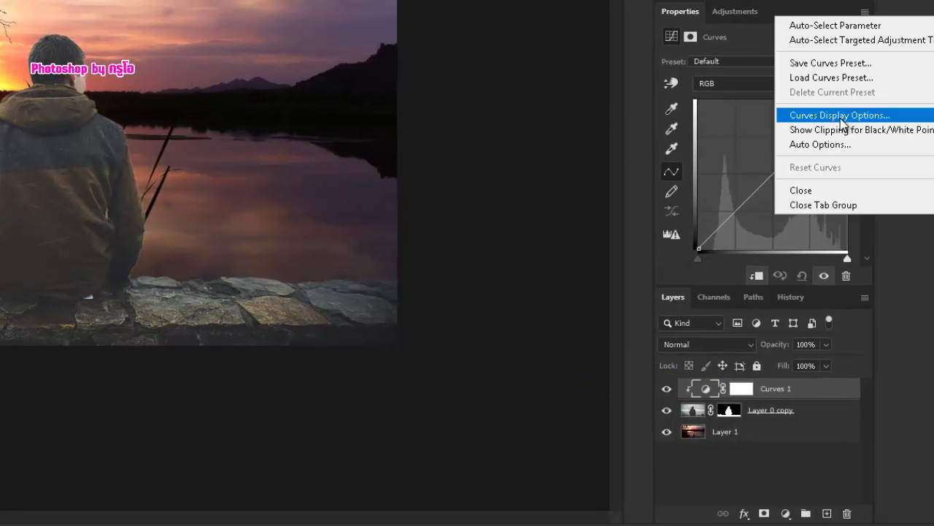
click(829, 144)
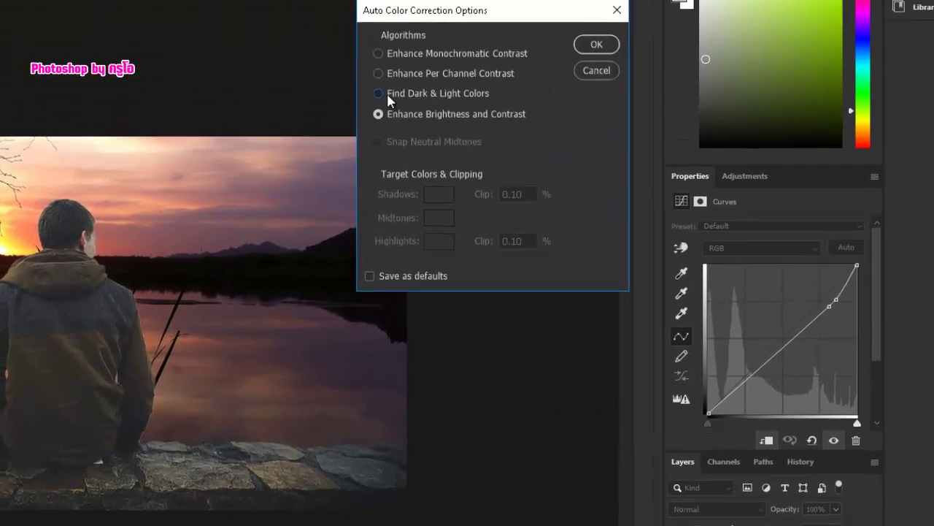
click(386, 92)
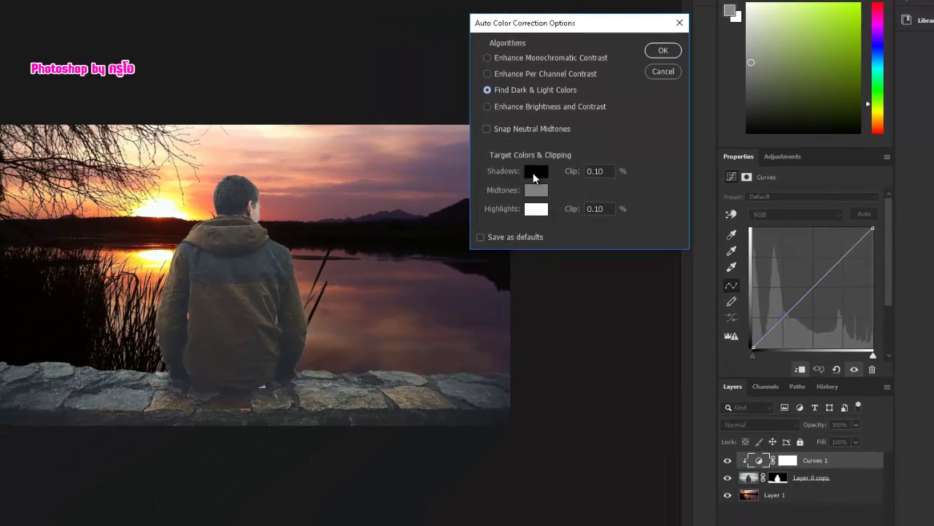
Step: Set the target shadow color to #020100, sampled from the darkest area of the sunset background
click(440, 213)
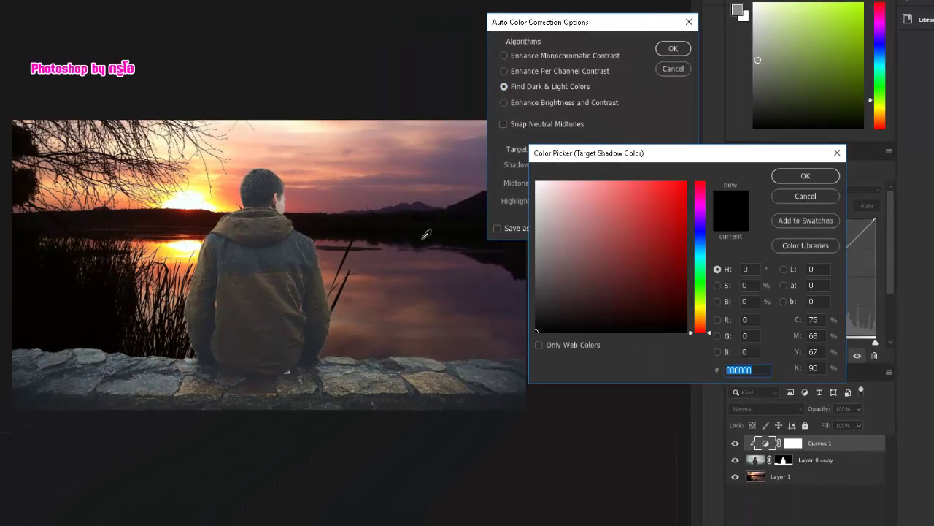
click(48, 298)
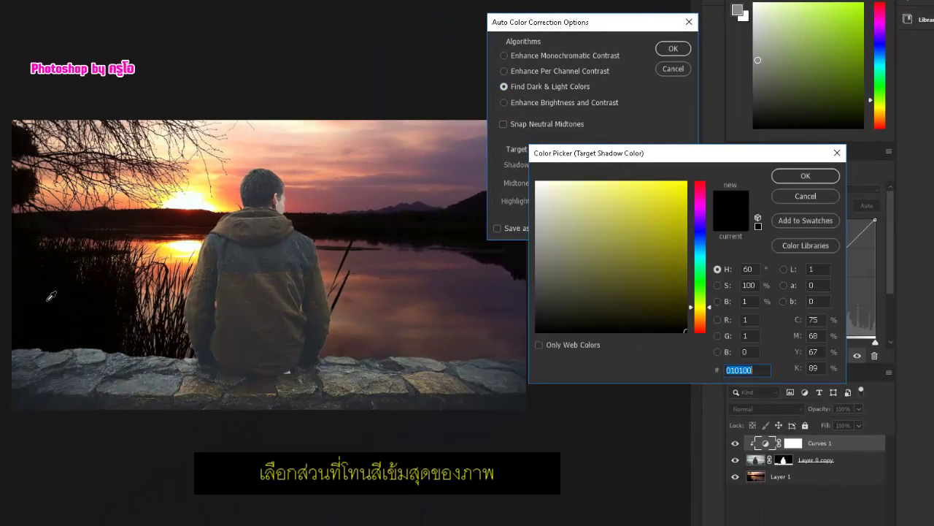
click(48, 306)
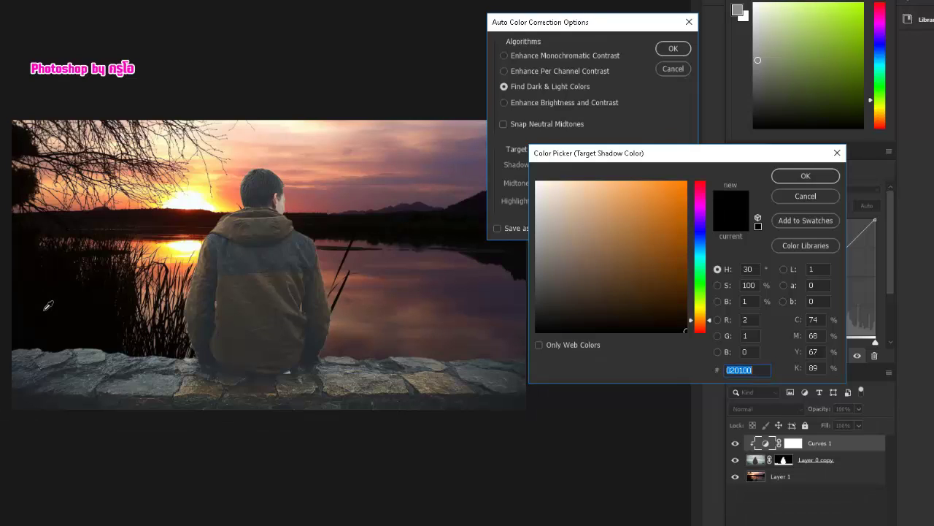
click(780, 177)
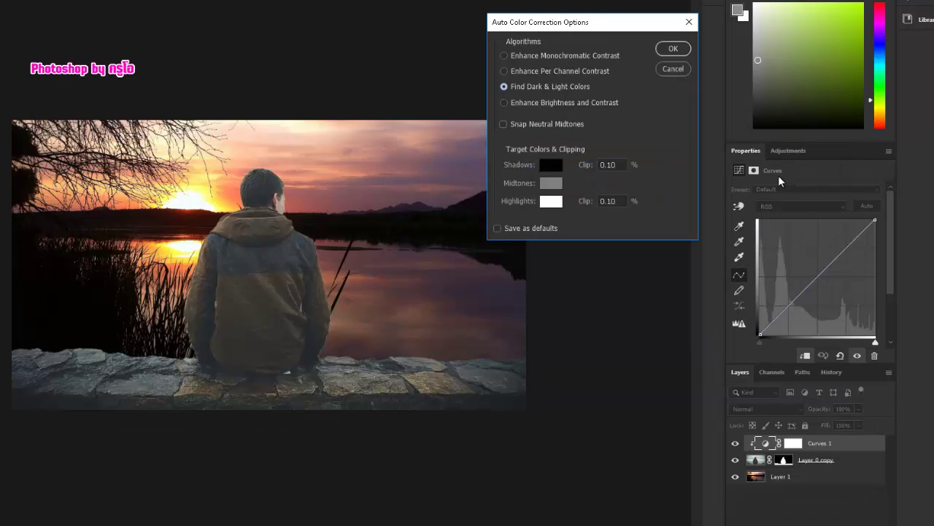
Step: Set the target highlight color to #ca9689, sampled from the bright pinkish sky, and apply the auto color correction
click(551, 203)
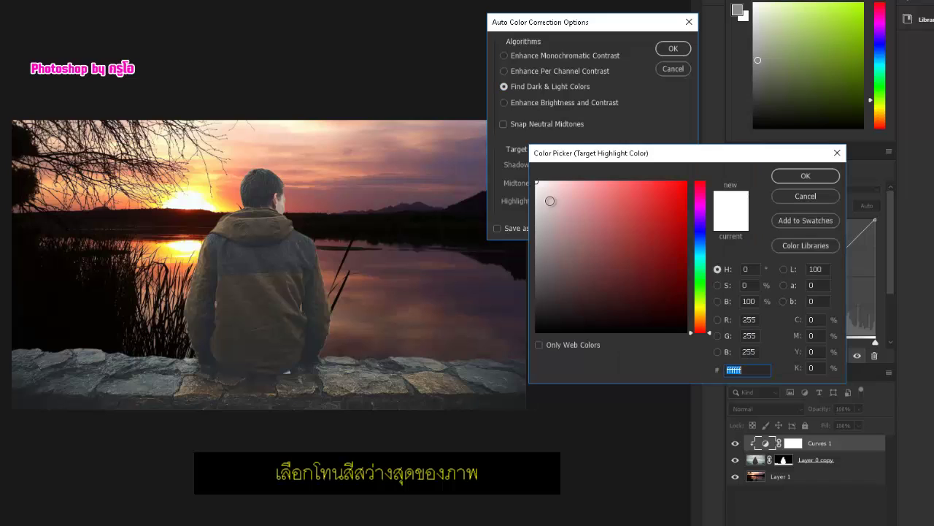
click(343, 136)
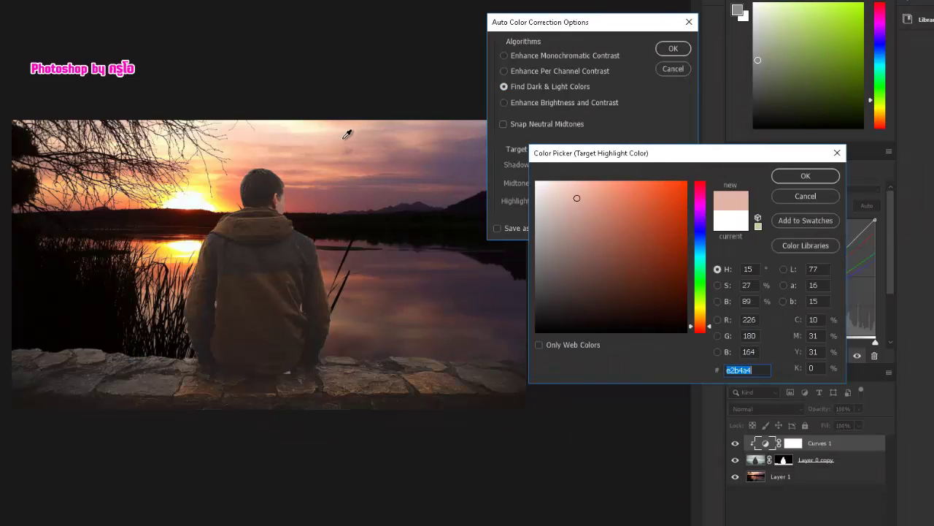
click(348, 135)
click(367, 137)
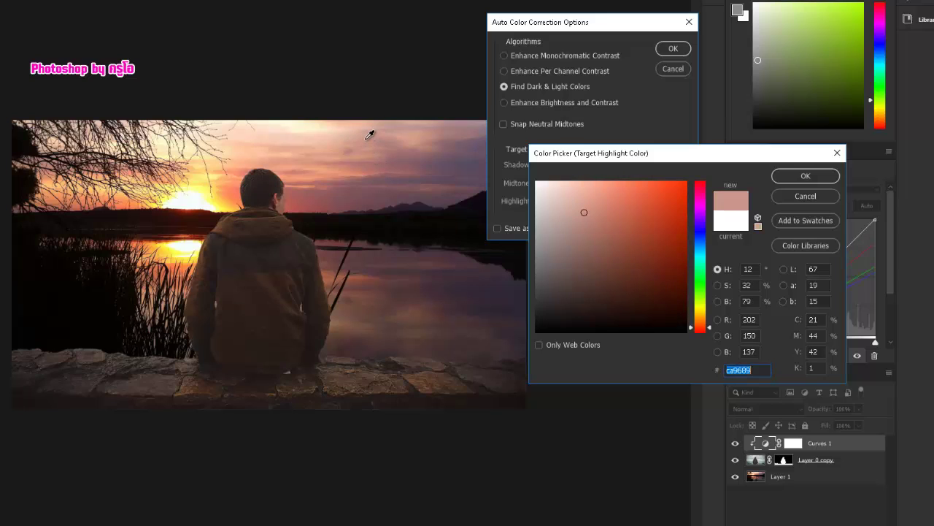
click(789, 178)
click(670, 51)
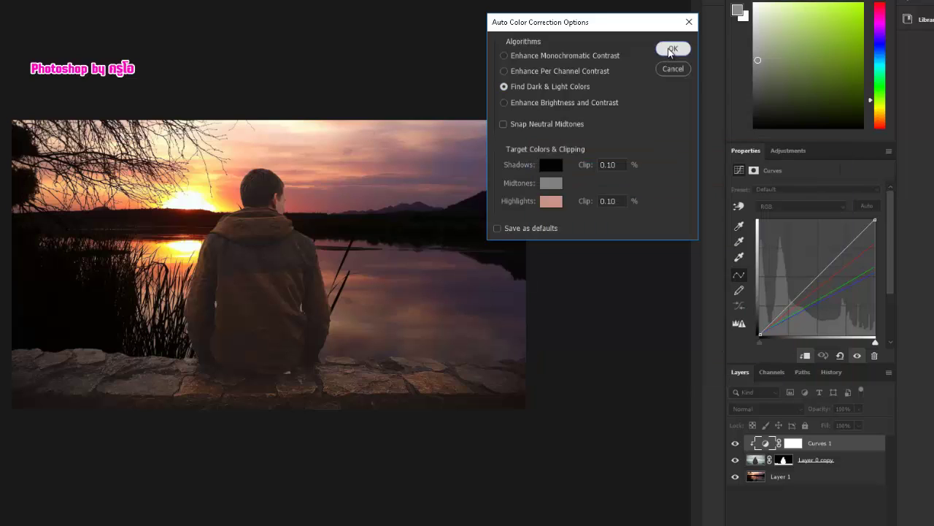
Step: Pull the RGB curve's white point inward and down the diagonal to a little past its middle
click(379, 172)
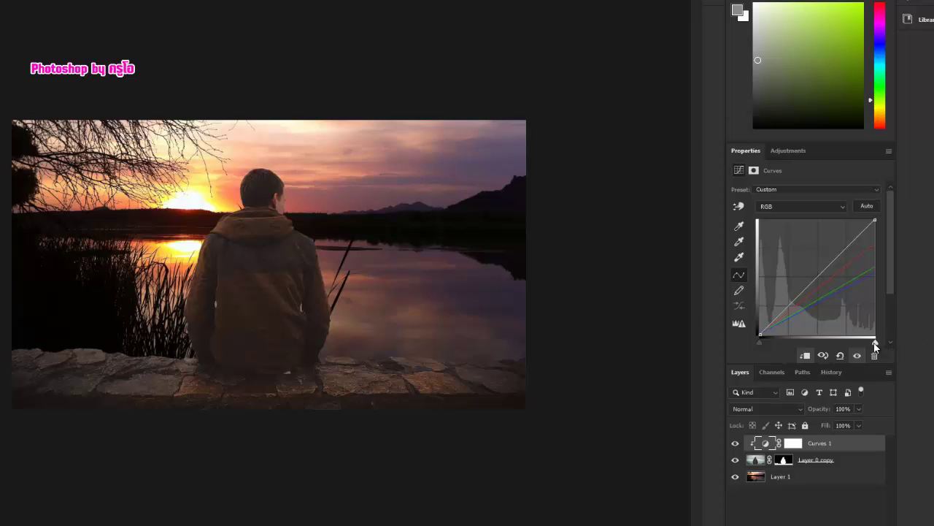
drag(879, 344, 872, 341)
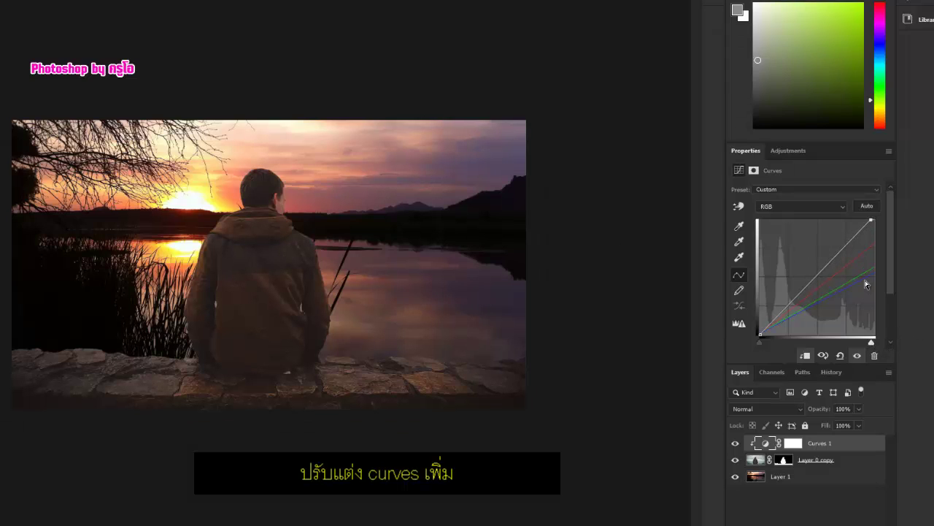
drag(871, 219, 833, 261)
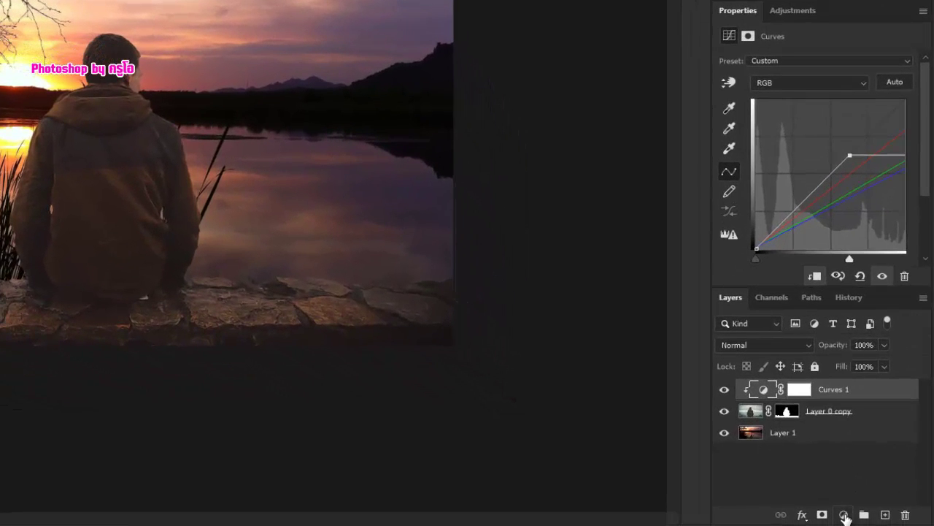
Step: Add a Color Lookup adjustment layer above the Curves layer with the LateSunset.3DL 3DLUT file
click(827, 525)
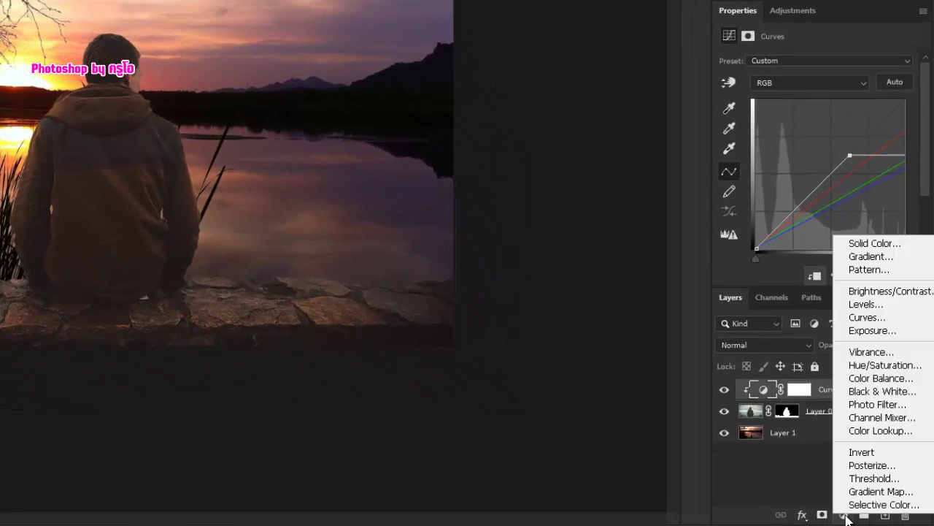
click(898, 431)
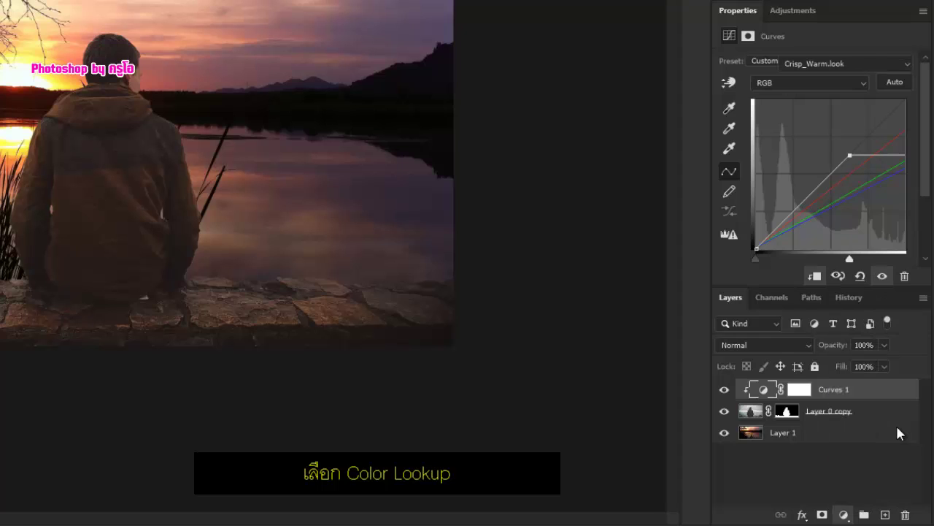
click(812, 64)
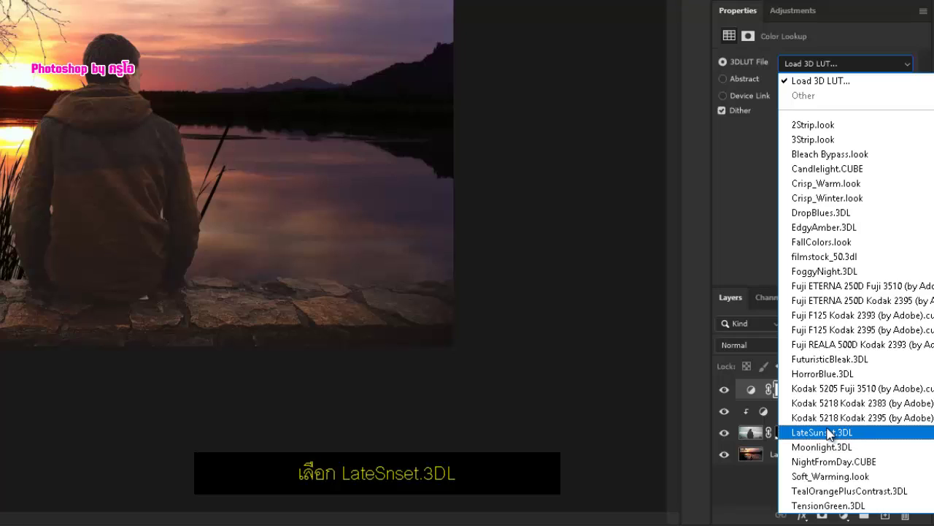
click(830, 433)
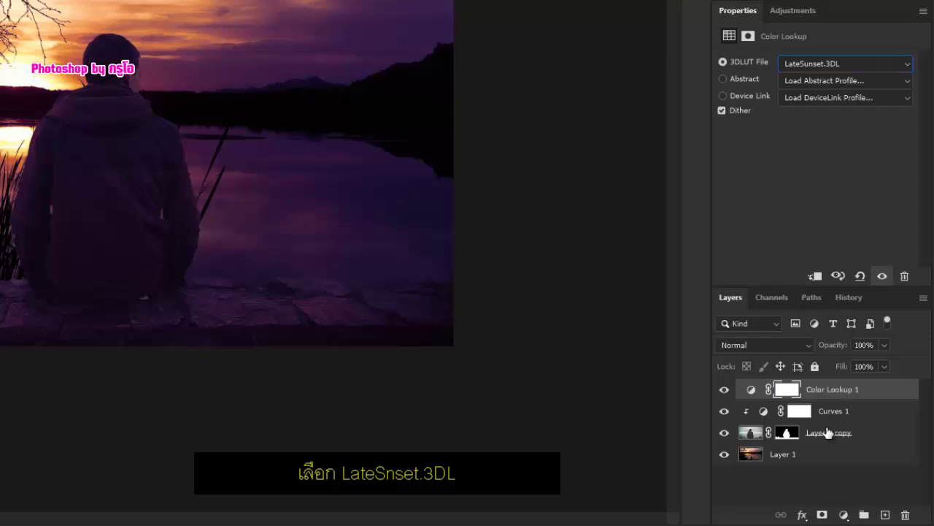
Step: Set the LateSunset Color Lookup layer's blend mode to Soft Light and its opacity to 51%
click(808, 349)
click(805, 342)
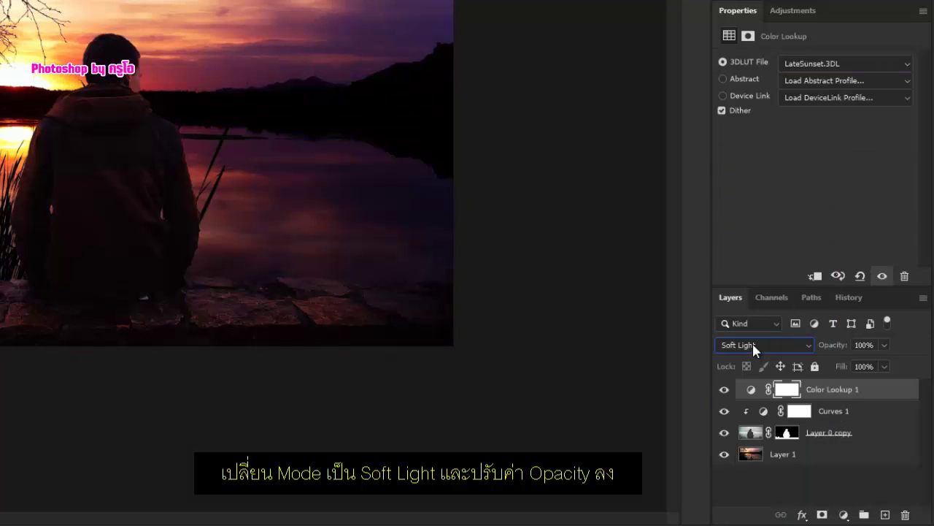
click(884, 344)
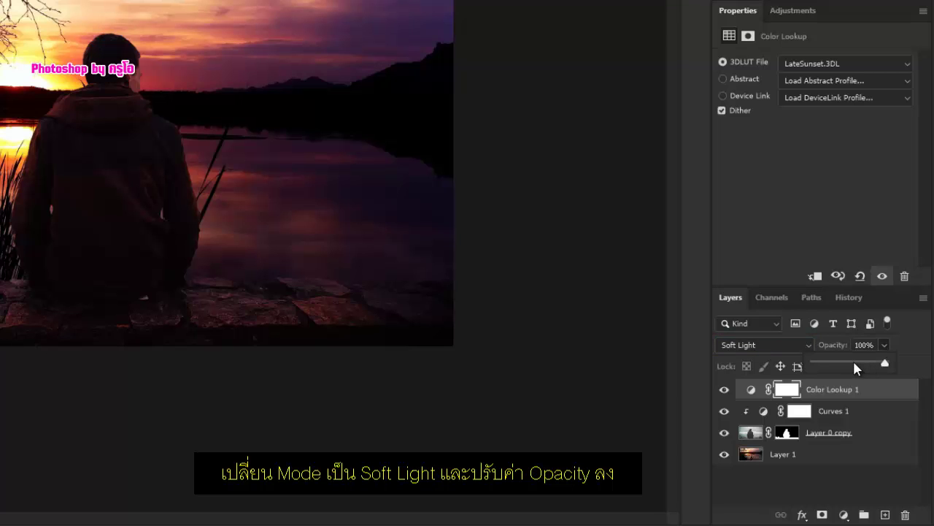
drag(885, 363, 851, 365)
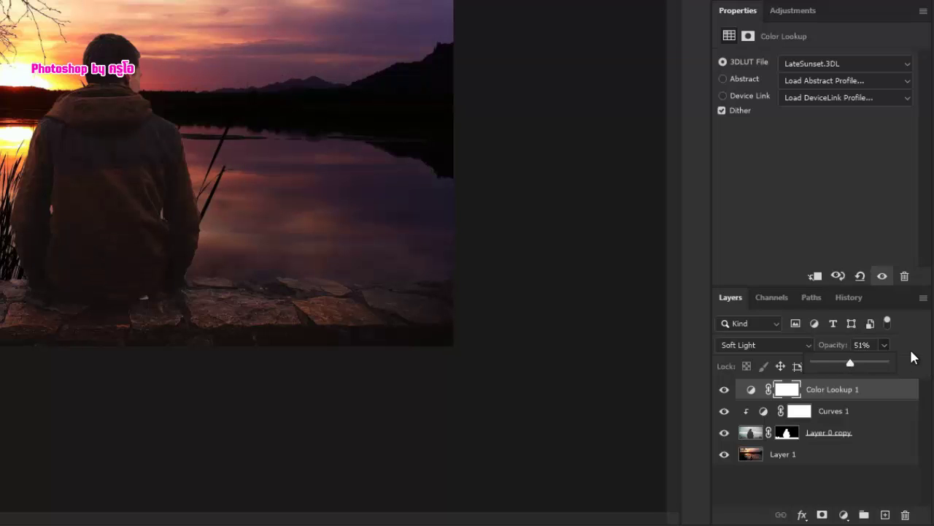
click(910, 352)
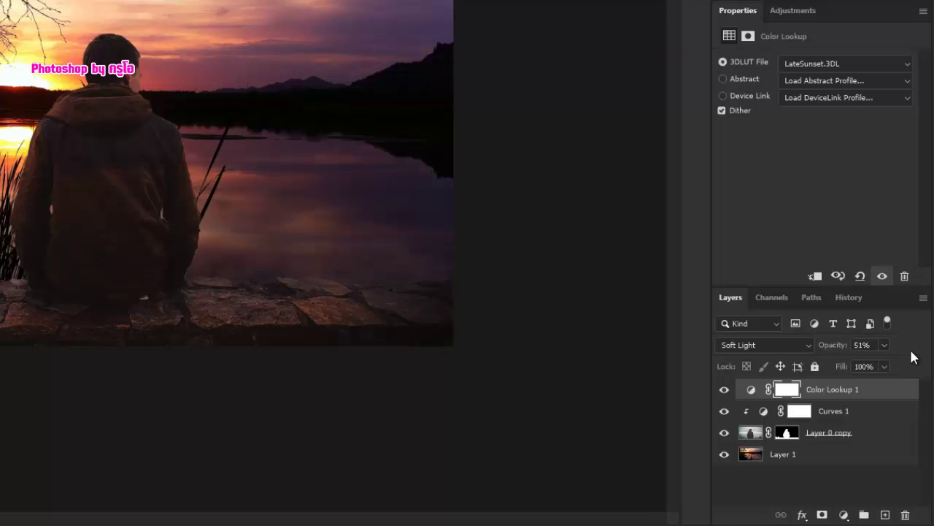
Step: Add a second Color Lookup adjustment layer on top of the stack with the Crisp_Warm.look 3DLUT file
click(845, 514)
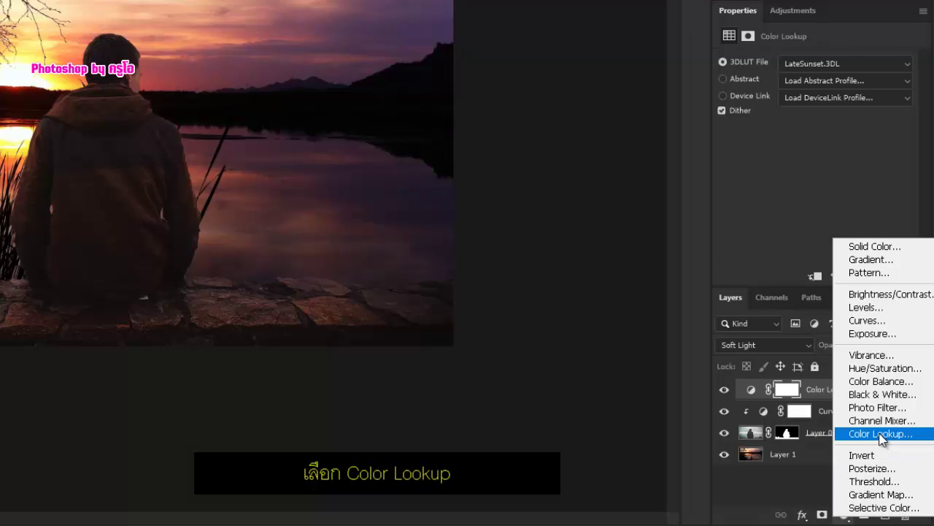
click(882, 433)
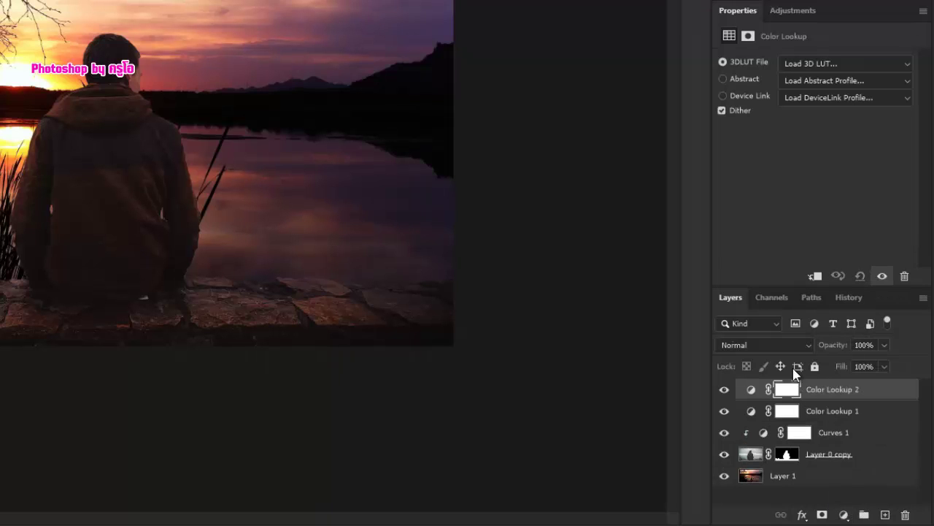
click(813, 65)
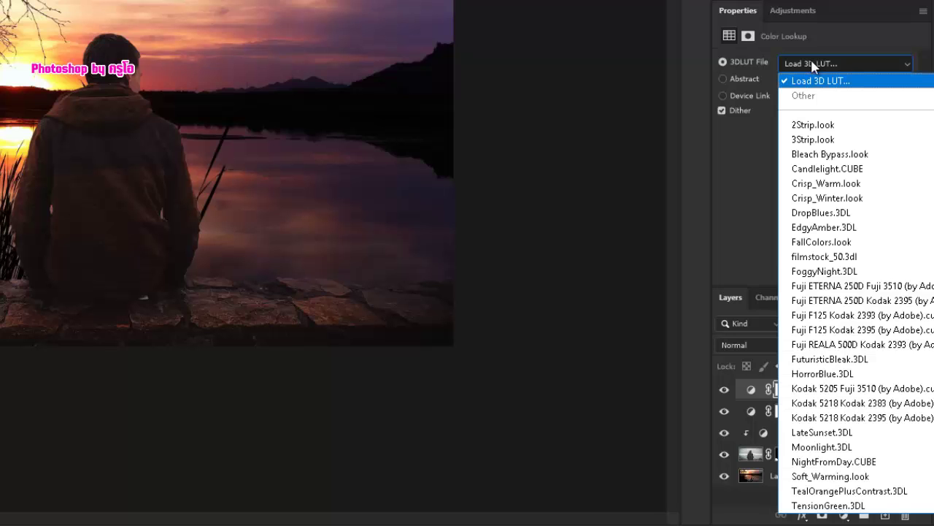
click(853, 184)
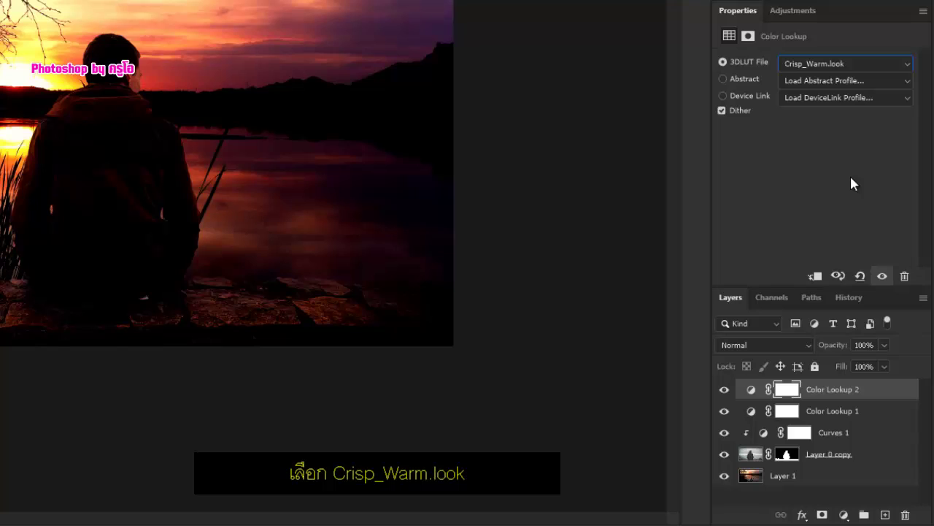
Step: Split the Crisp_Warm layer's Blend If sliders for the underlying layer to 0/123 for the shadows and about 143/255 for the highlights
click(906, 389)
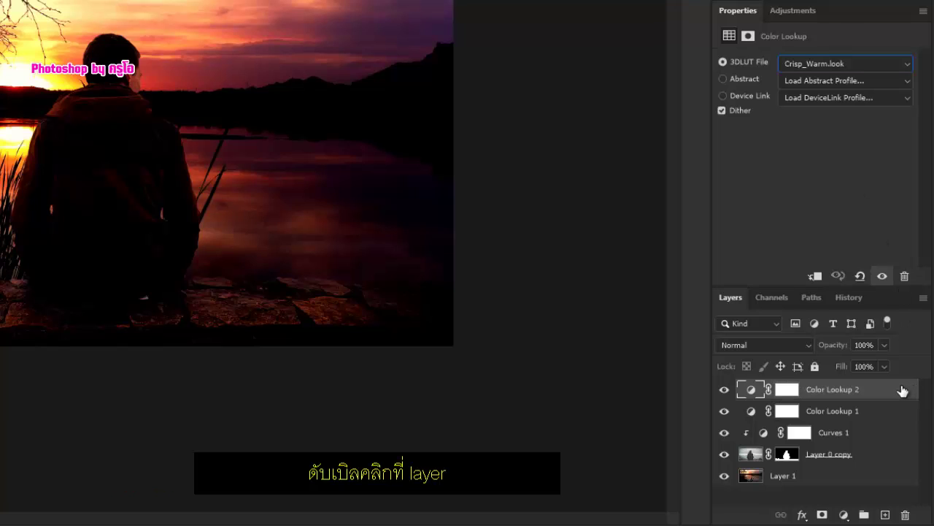
double_click(903, 391)
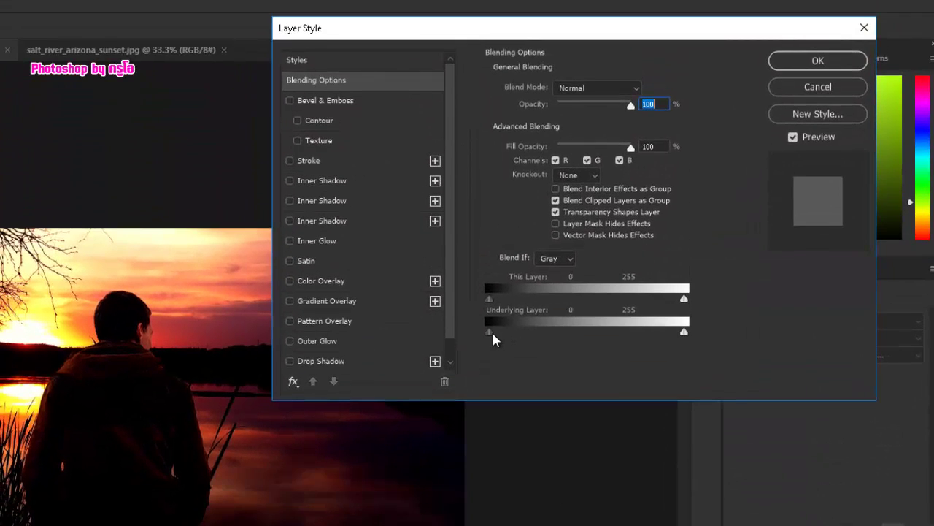
key(alt)
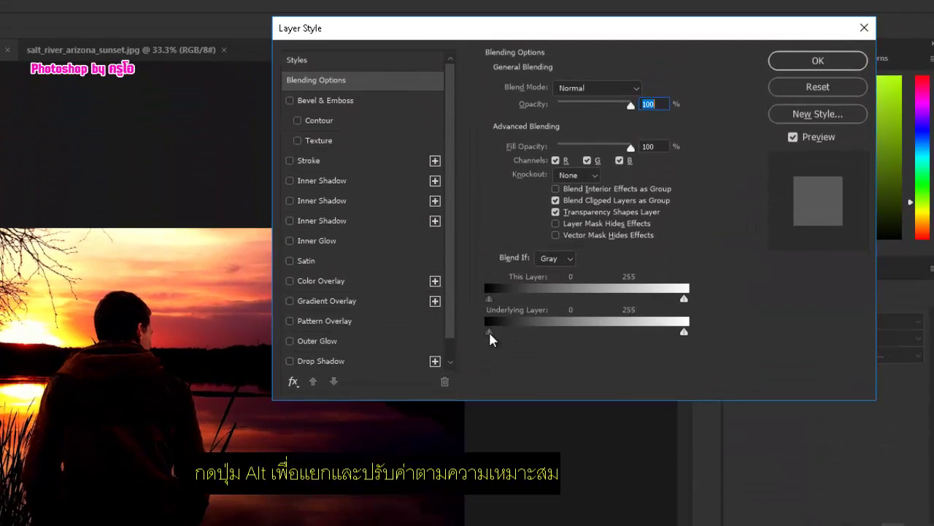
drag(490, 330, 583, 335)
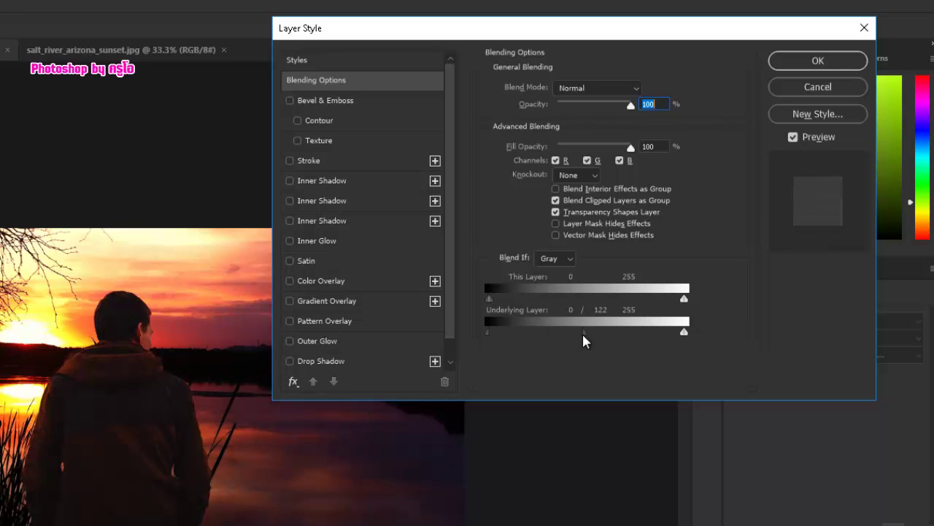
key(alt)
drag(685, 337, 599, 340)
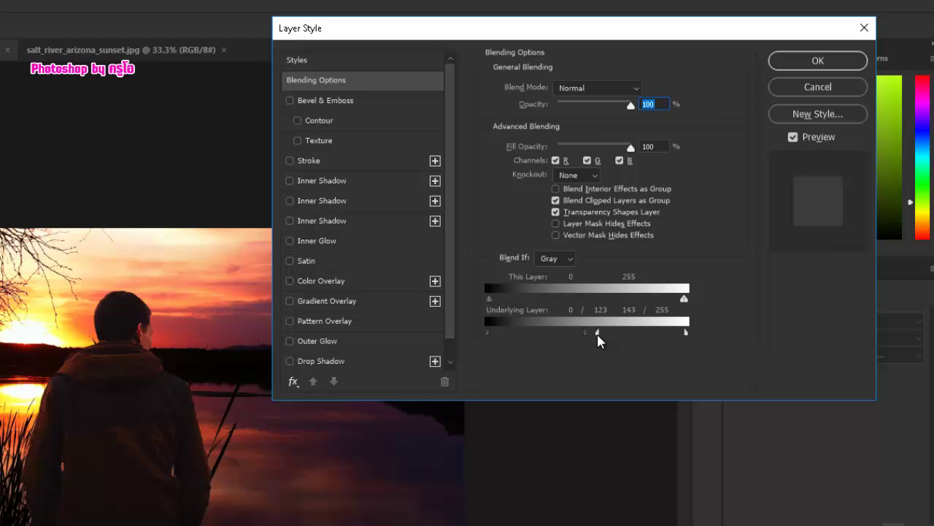
click(795, 73)
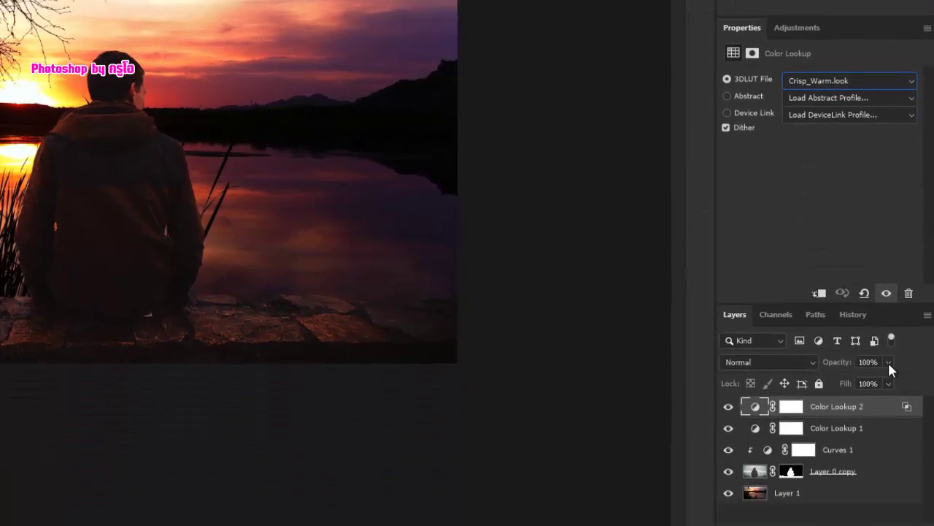
Step: Lower the opacity of the Crisp_Warm Color Lookup layer to 55%
click(888, 345)
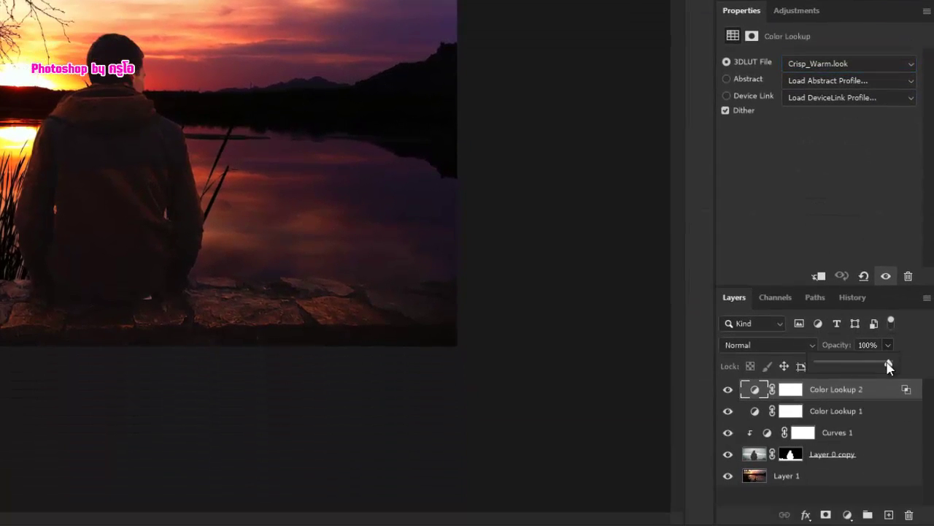
click(856, 363)
drag(846, 365, 843, 363)
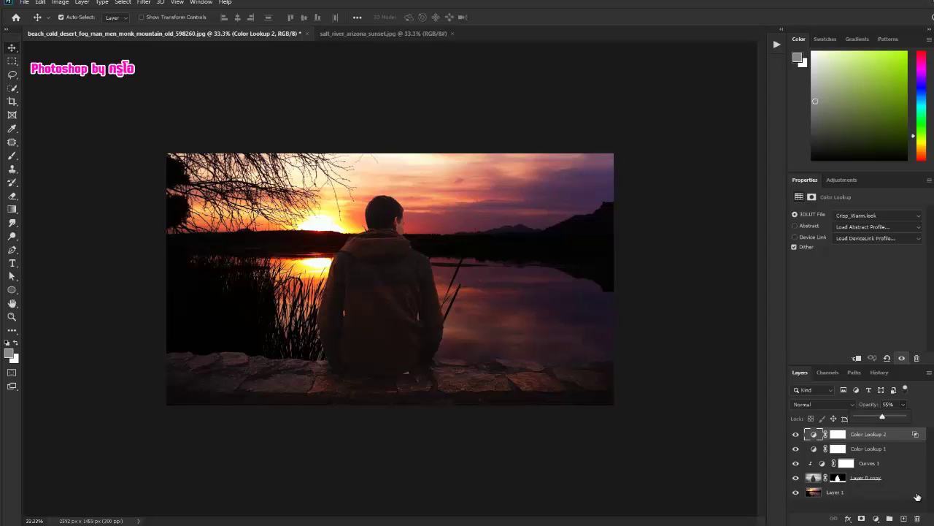
click(925, 402)
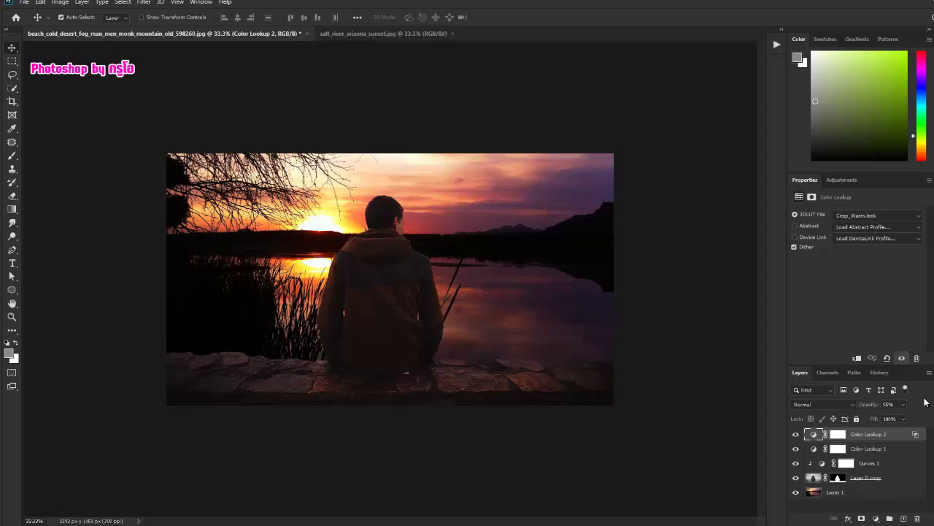